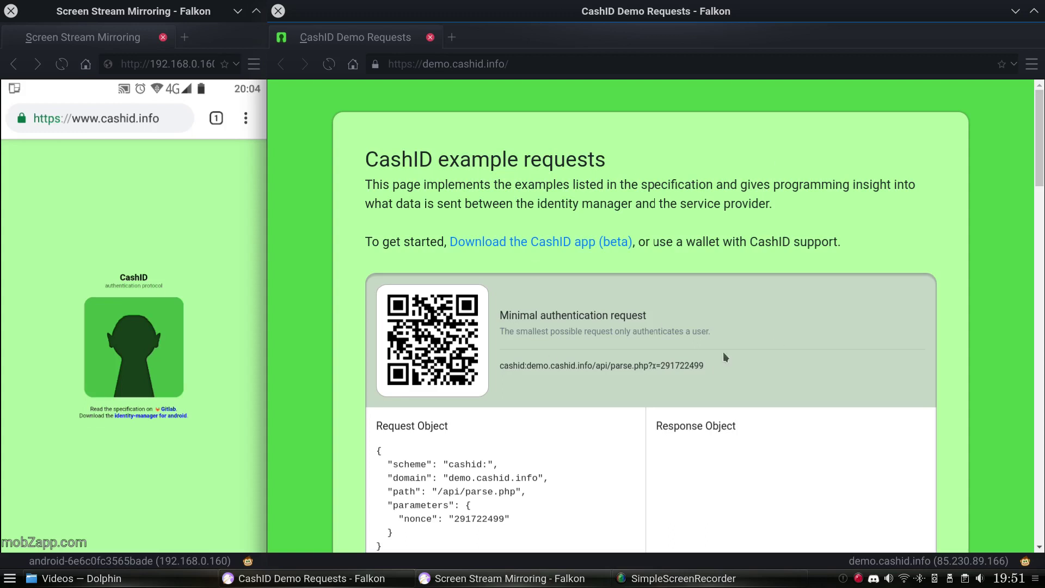
# Step: Read the introduction of the CashID example requests and look over the first sample requests on the page
pyautogui.moveTo(115, 286)
pyautogui.moveTo(120, 193)
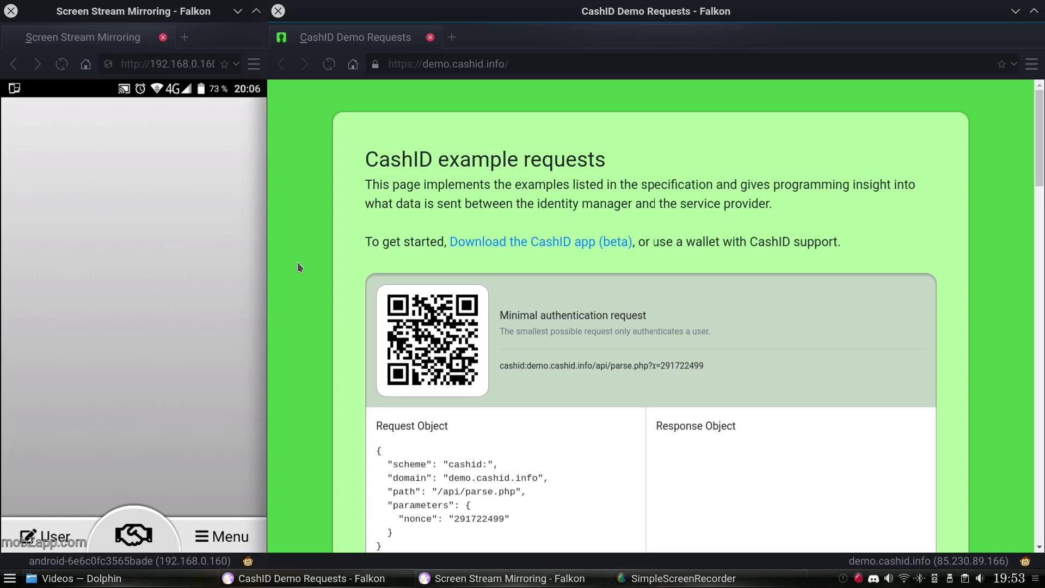
pyautogui.moveTo(53, 519)
pyautogui.moveTo(365, 184); pyautogui.dragTo(669, 177)
pyautogui.click(669, 177)
pyautogui.scroll(-3, 549, 422)
pyautogui.scroll(-5, 618, 368)
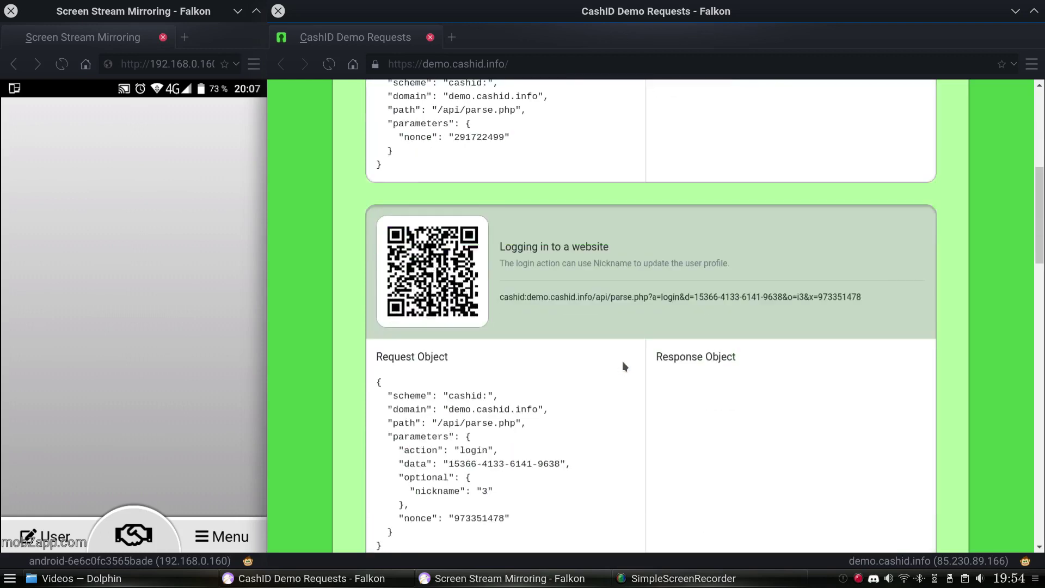
pyautogui.scroll(-3, 635, 368)
pyautogui.scroll(10, 635, 368)
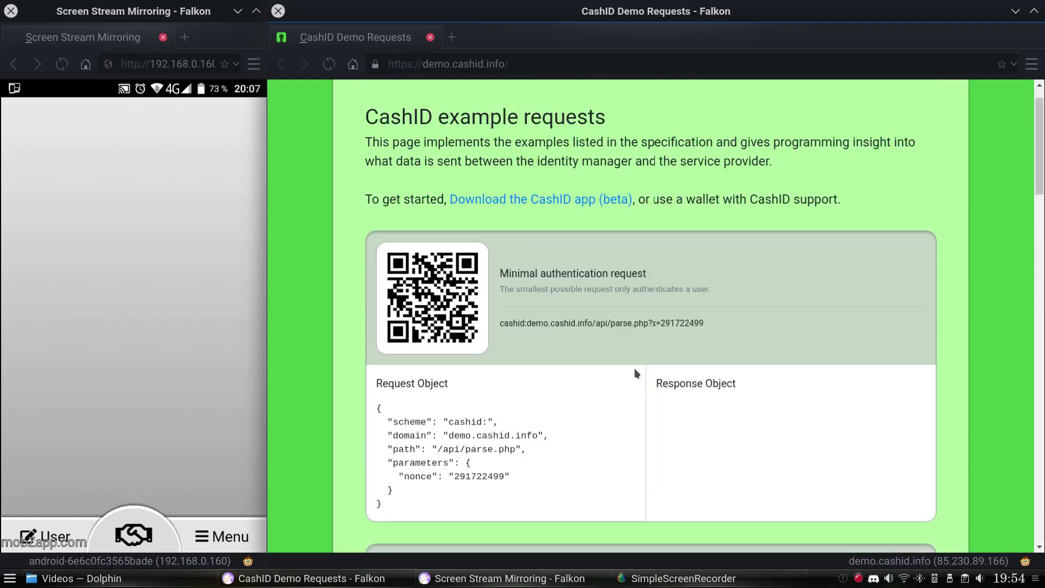
pyautogui.scroll(-2, 635, 368)
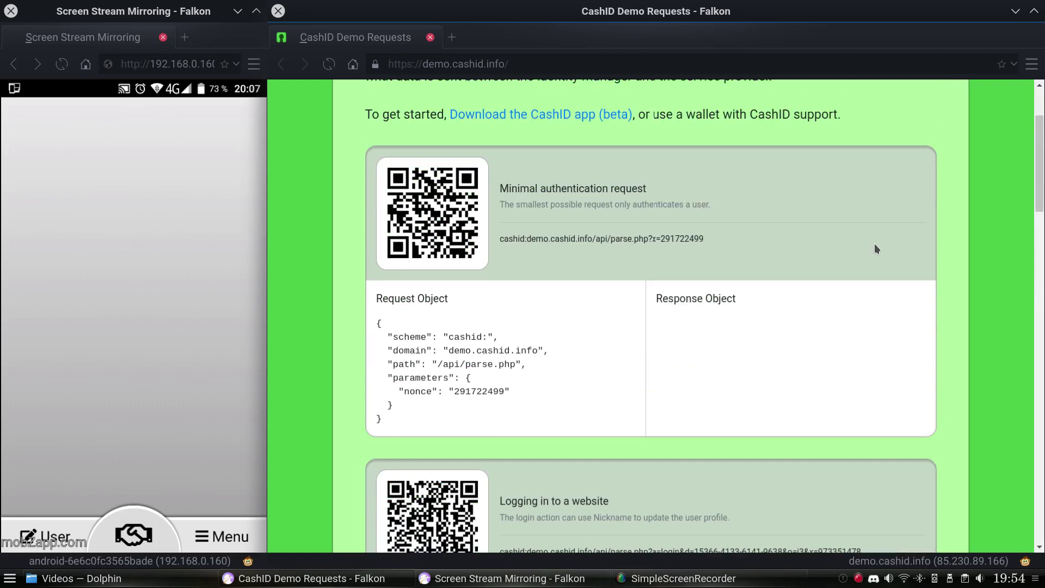
# Step: Examine the minimal authentication request and the identity choices offered for it on the mirrored phone
pyautogui.moveTo(615, 206); pyautogui.dragTo(504, 192)
pyautogui.moveTo(658, 194); pyautogui.dragTo(500, 191)
pyautogui.click(697, 193)
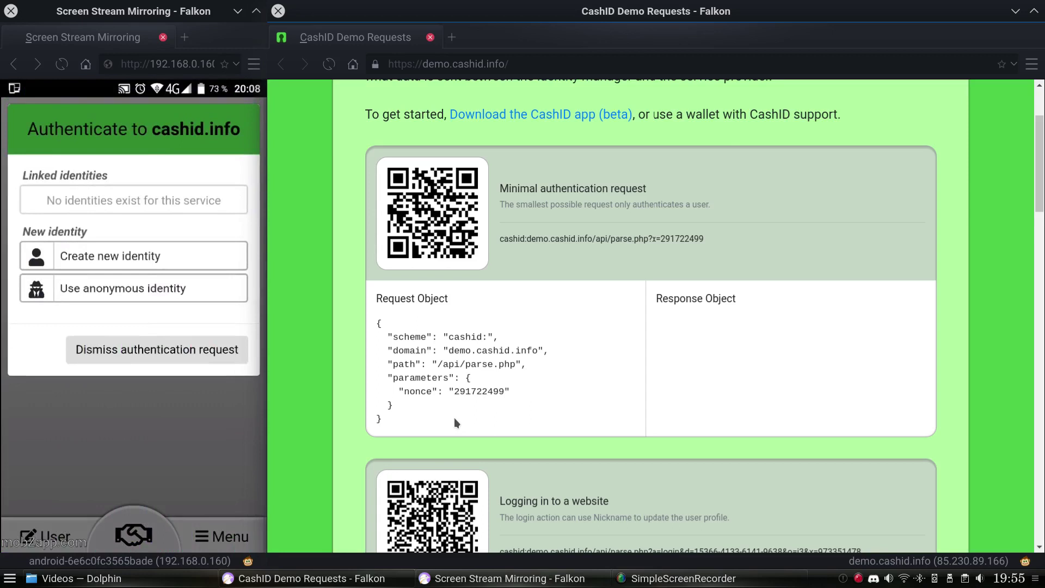
pyautogui.moveTo(29, 154)
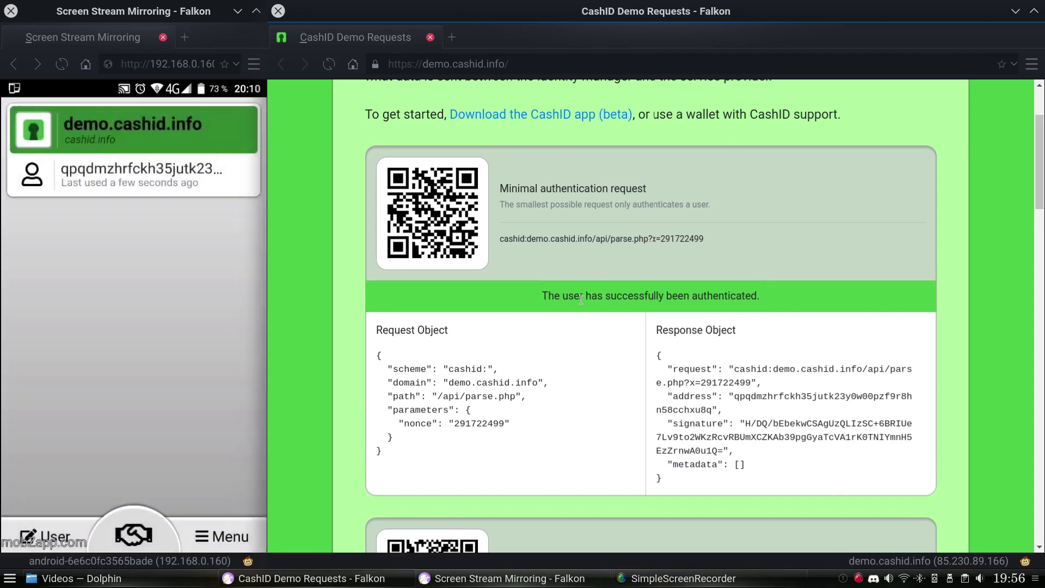
# Step: Examine the minimal authentication result message and the request, address and signature values in its response object
pyautogui.moveTo(541, 299); pyautogui.dragTo(761, 296)
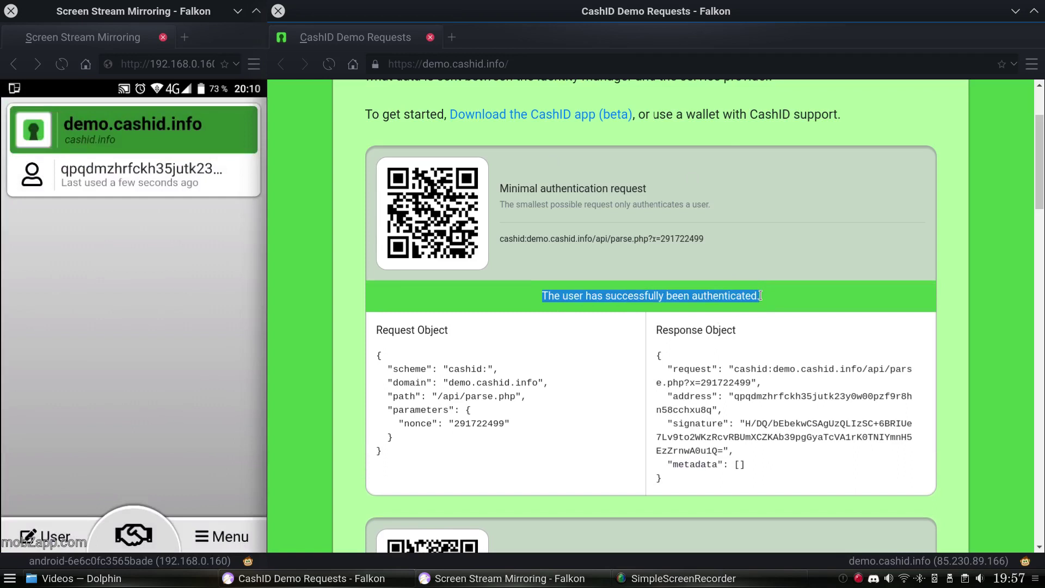
pyautogui.click(760, 296)
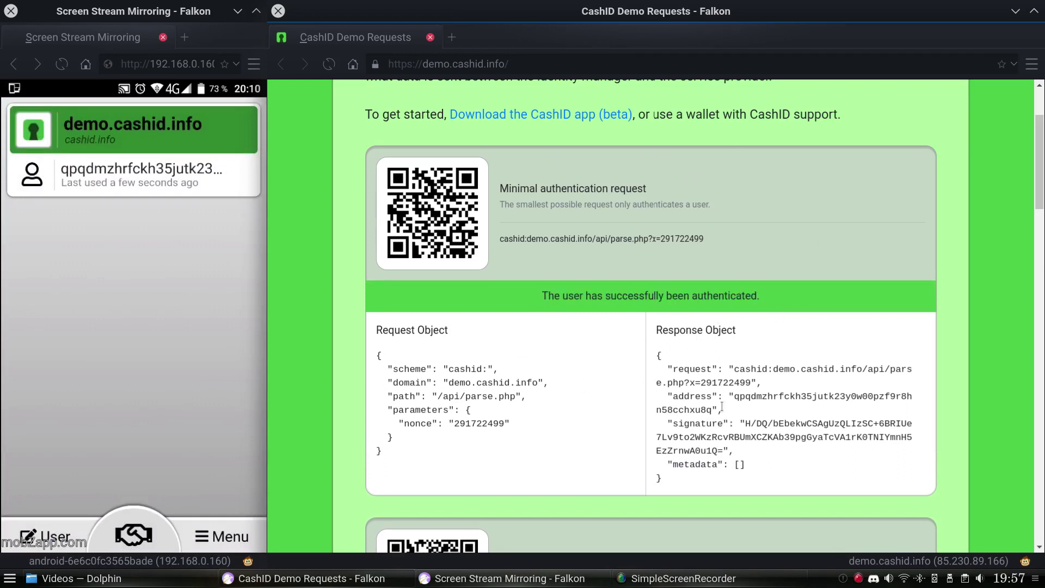
pyautogui.doubleClick(743, 393)
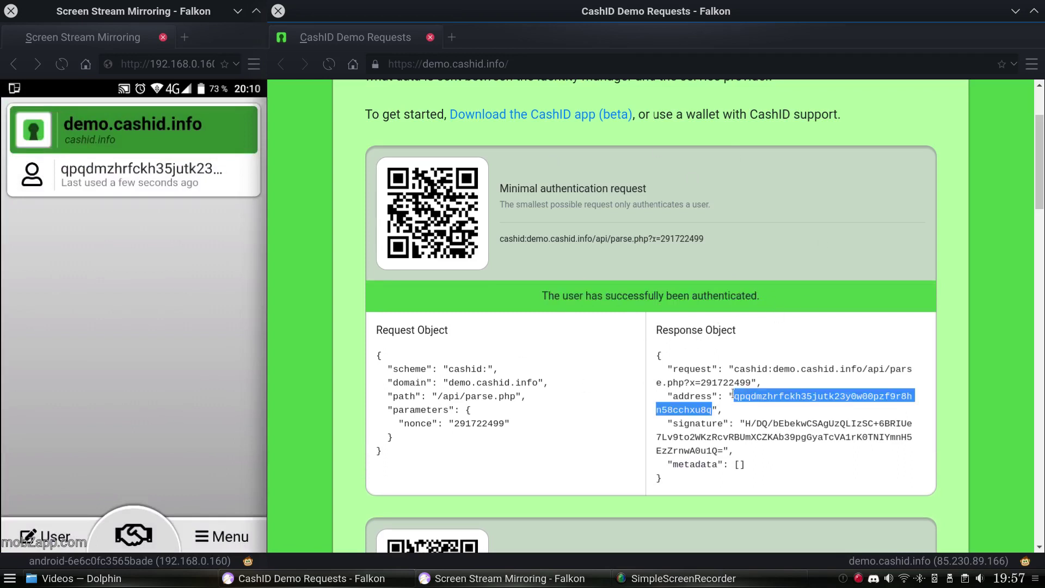
pyautogui.moveTo(745, 423)
pyautogui.mouseDown()
pyautogui.moveTo(748, 444)
pyautogui.moveTo(725, 450)
pyautogui.mouseUp()
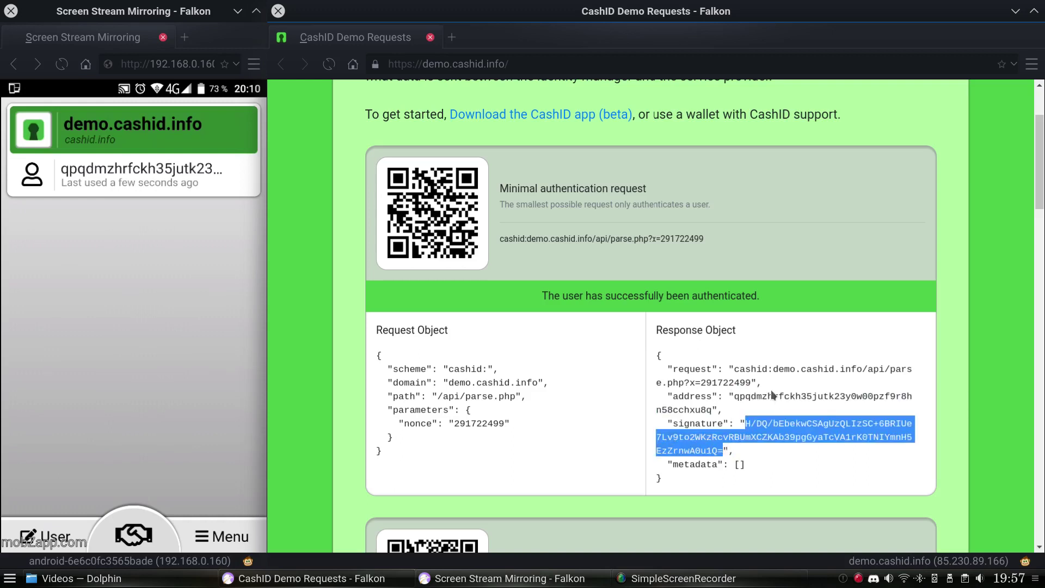
pyautogui.moveTo(735, 368); pyautogui.dragTo(754, 383)
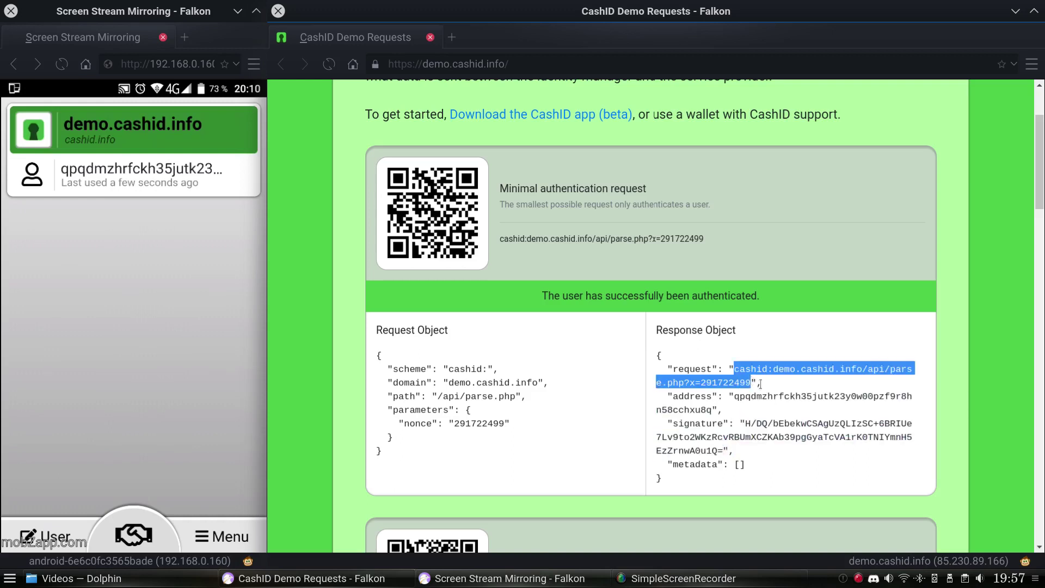
pyautogui.click(786, 388)
pyautogui.doubleClick(773, 397)
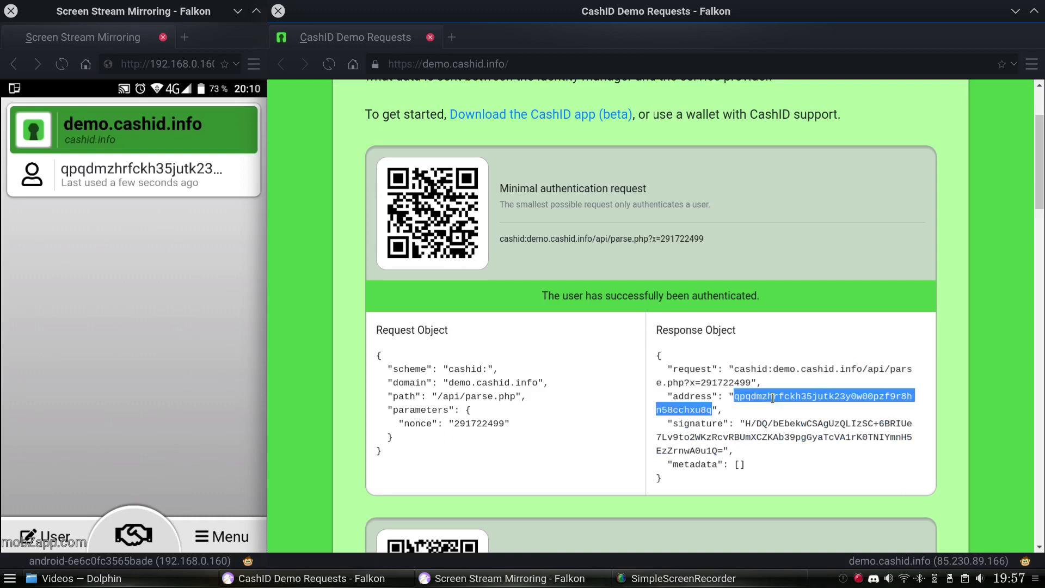
pyautogui.click(770, 396)
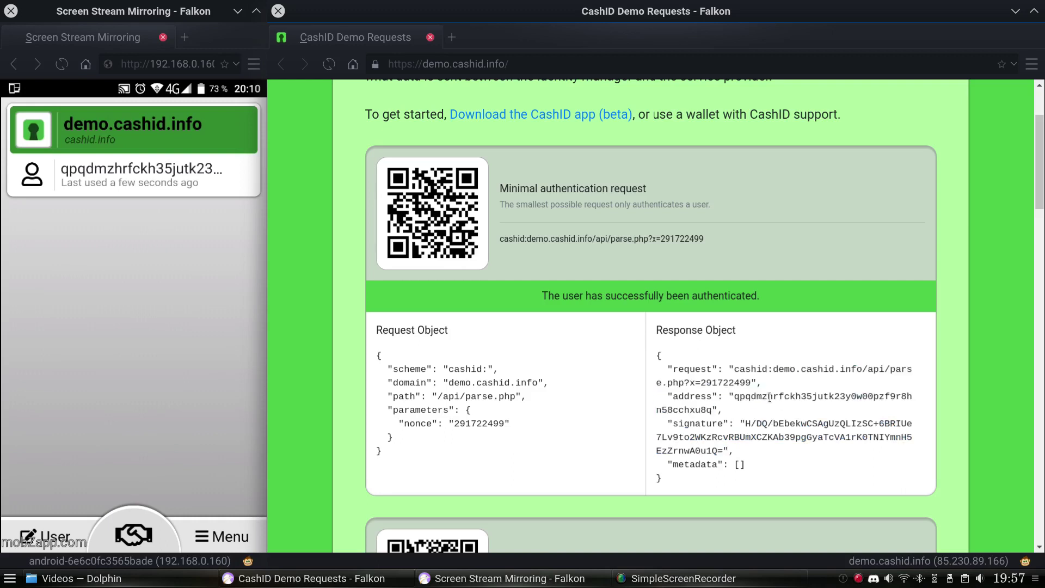
# Step: Examine the website login request, highlighting its action and optional nickname parameters and the matching part of the request link
pyautogui.scroll(-5, 699, 302)
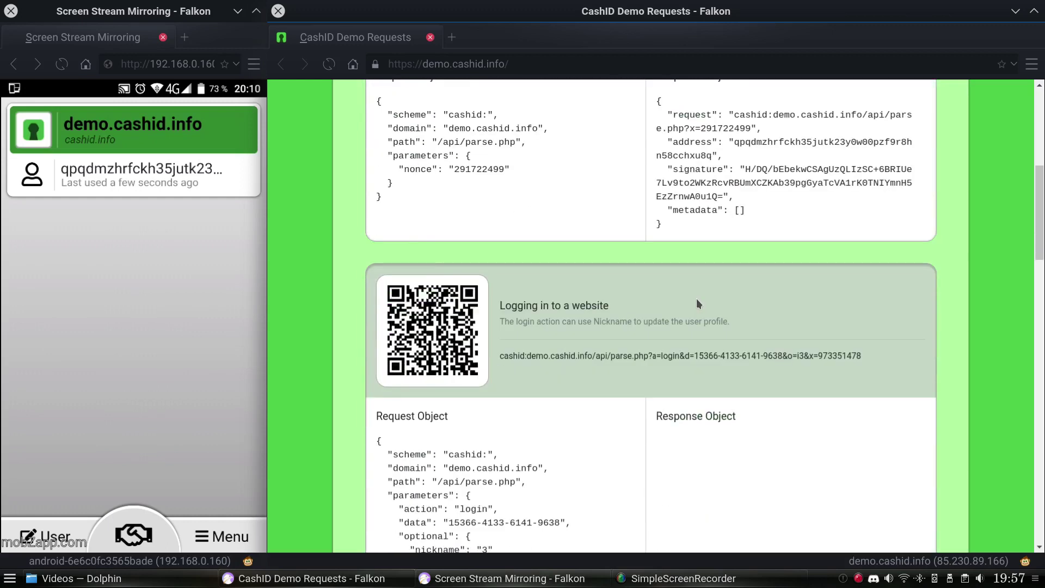
pyautogui.scroll(-3, 697, 298)
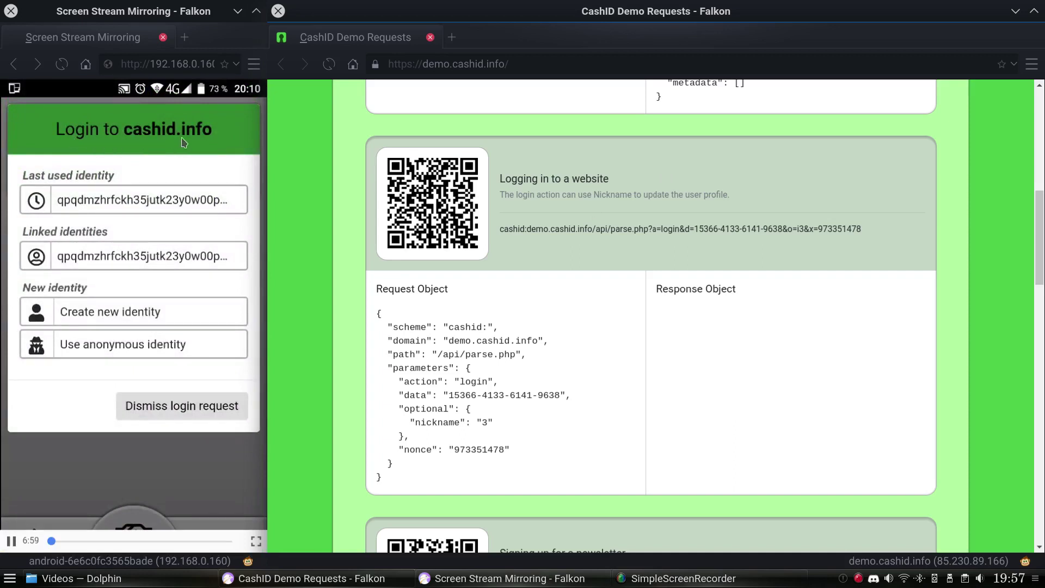
pyautogui.doubleClick(420, 381)
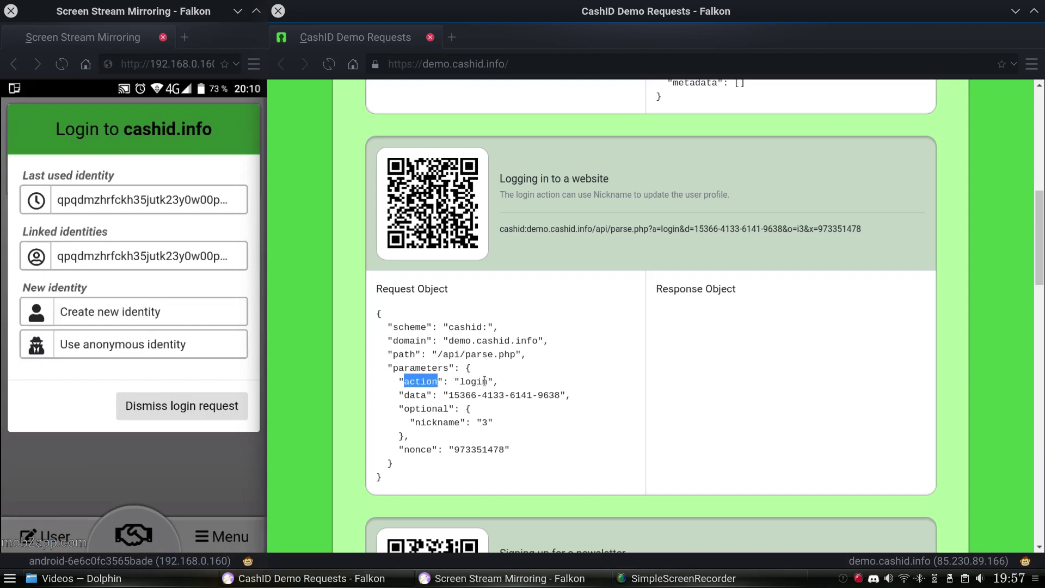
pyautogui.doubleClick(485, 381)
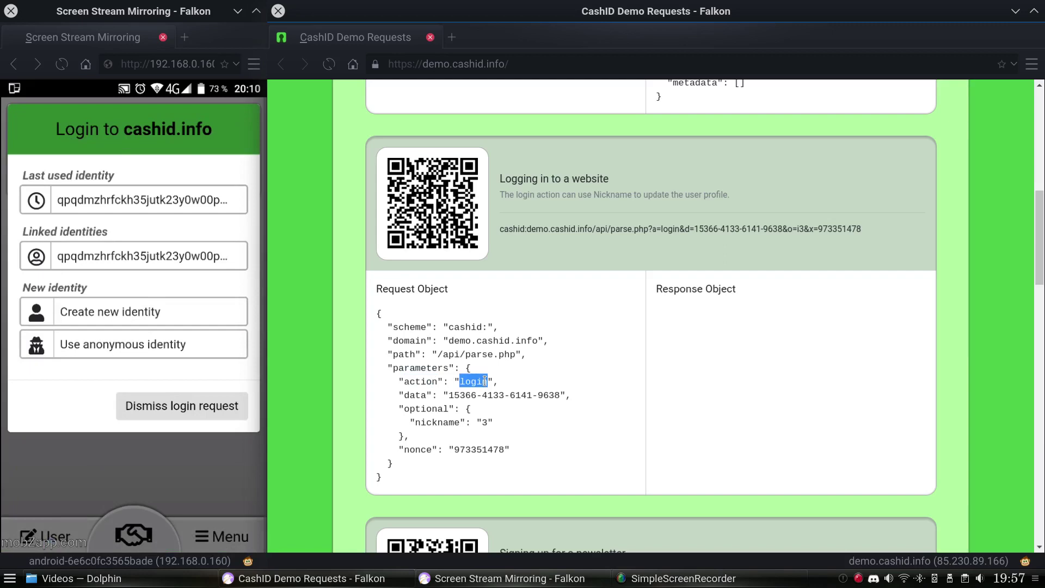
pyautogui.moveTo(152, 227)
pyautogui.moveTo(427, 422)
pyautogui.mouseDown()
pyautogui.moveTo(411, 410)
pyautogui.moveTo(444, 409)
pyautogui.moveTo(446, 427)
pyautogui.mouseUp()
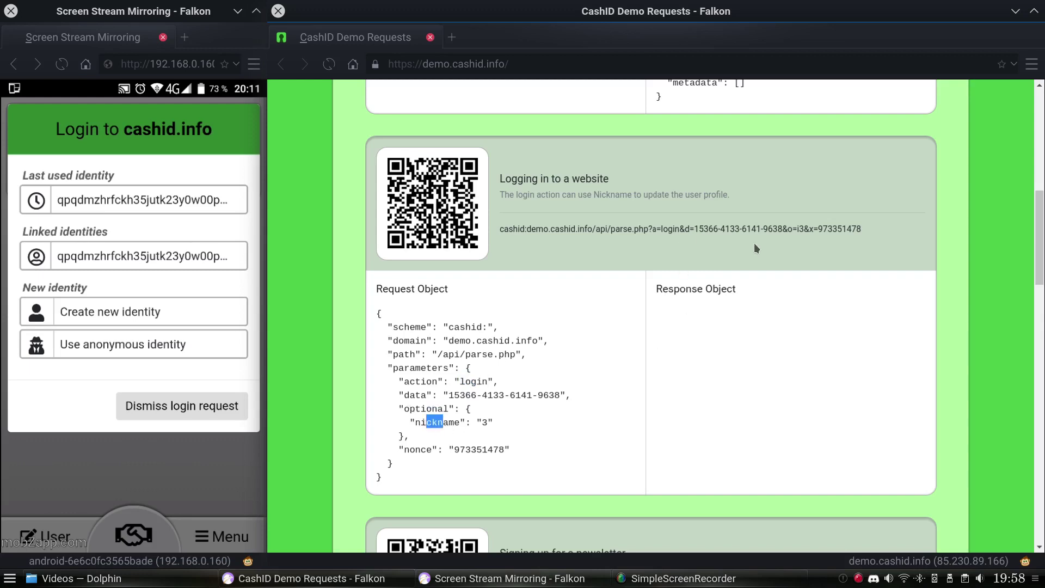
pyautogui.moveTo(787, 229); pyautogui.dragTo(801, 228)
pyautogui.click(797, 269)
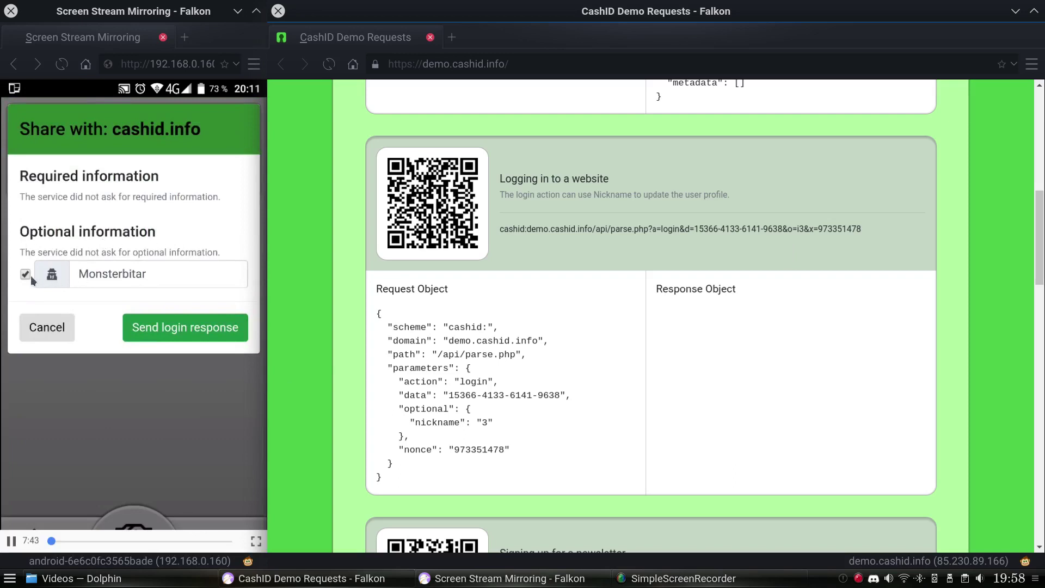
# Step: Replace the optional nickname shared in the login response with Satoshi
pyautogui.click(162, 280)
pyautogui.press('BackSpace')
pyautogui.press('BackSpace')
pyautogui.press('BackSpace')
pyautogui.press('BackSpace')
pyautogui.press('BackSpace')
pyautogui.press('BackSpace')
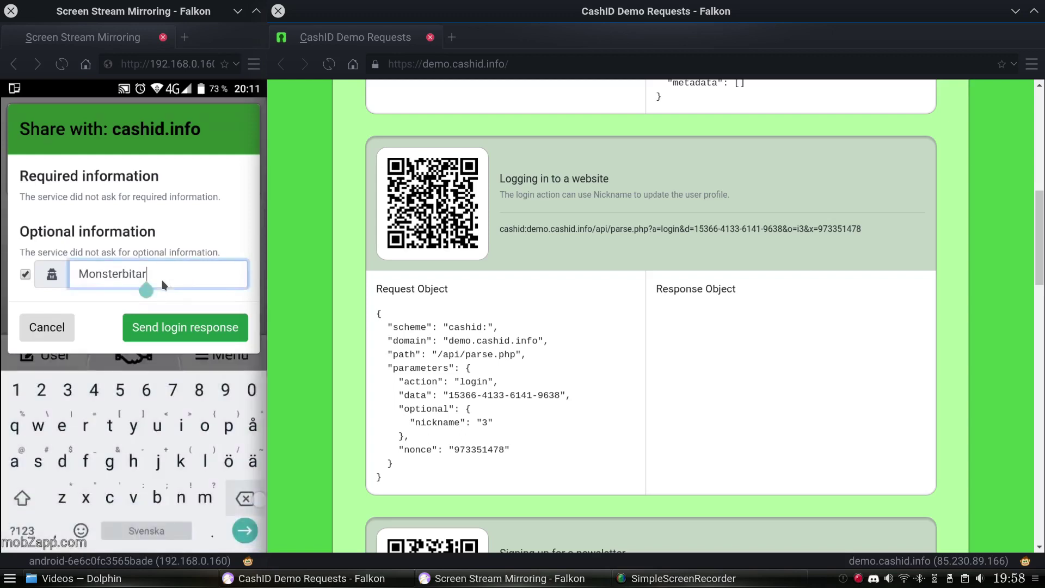
pyautogui.press('BackSpace')
pyautogui.press('BackSpace')
pyautogui.press('BackSpace')
pyautogui.press('BackSpace')
pyautogui.press('BackSpace')
pyautogui.press('BackSpace')
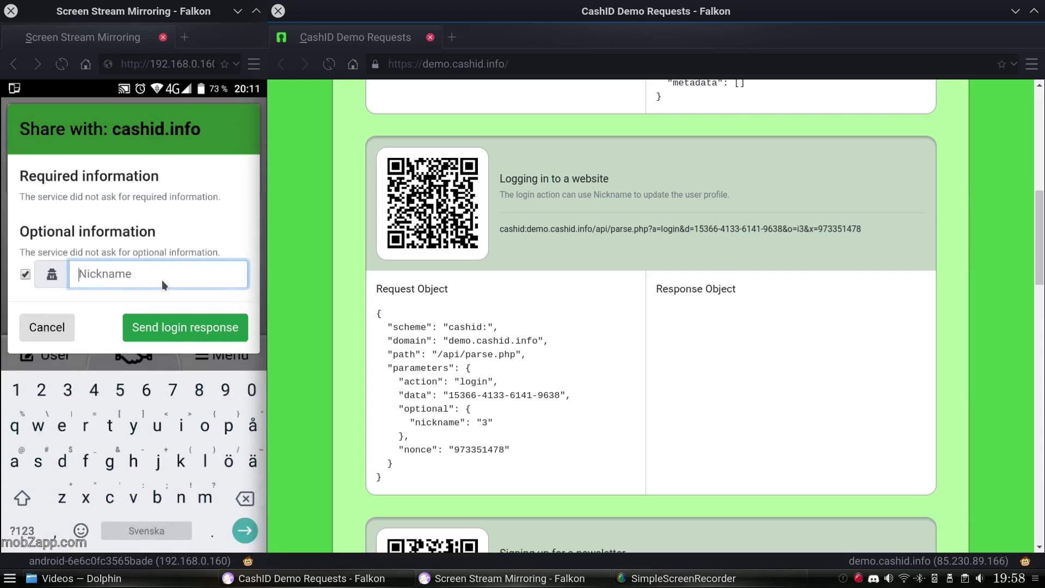
pyautogui.write('Satoshi')
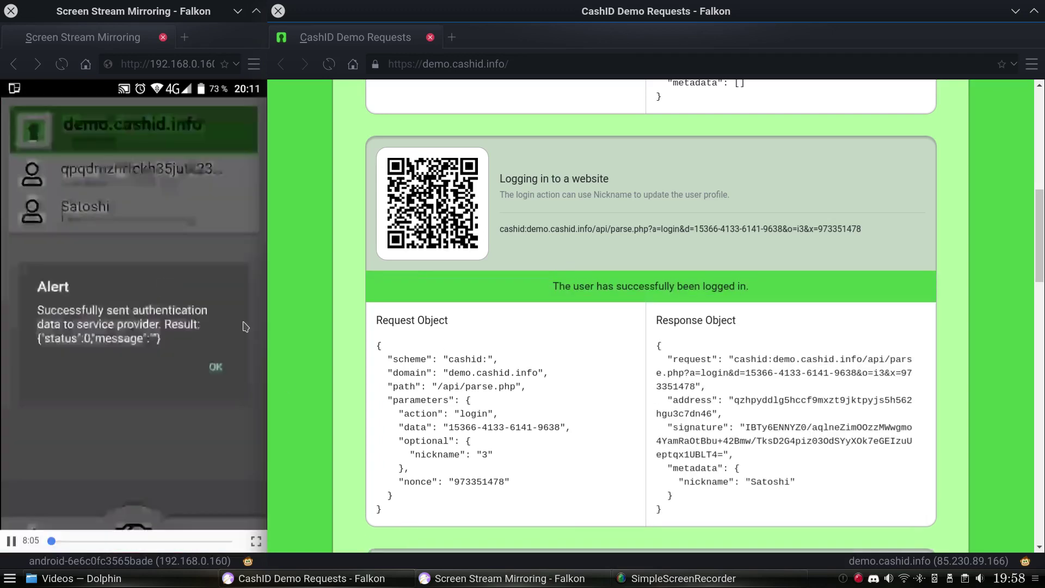
# Step: Examine the website login result message, the address in its response object and the identities listed on the phone
pyautogui.doubleClick(743, 286)
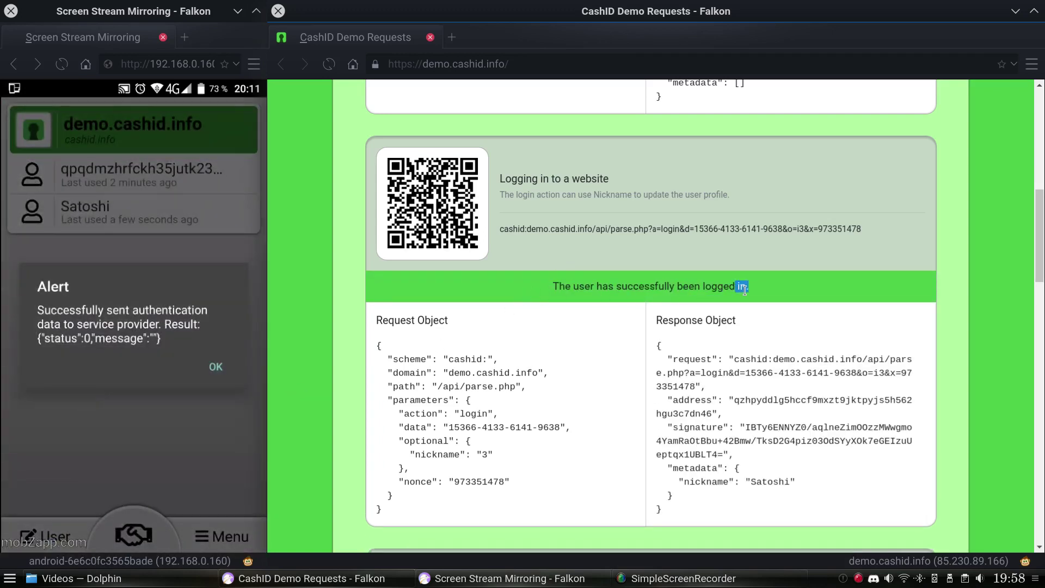
pyautogui.moveTo(764, 293); pyautogui.dragTo(543, 299)
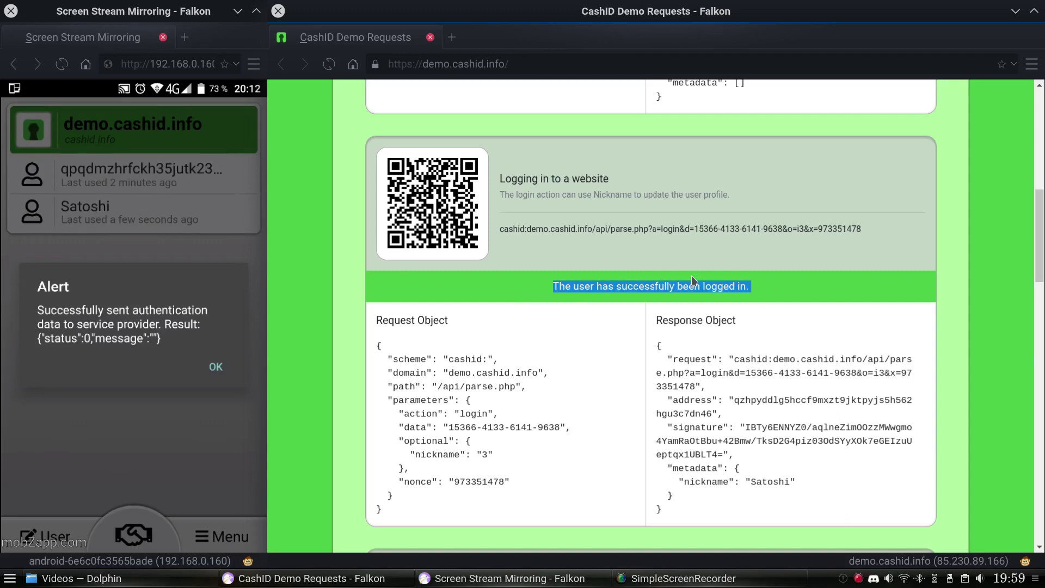
pyautogui.click(659, 281)
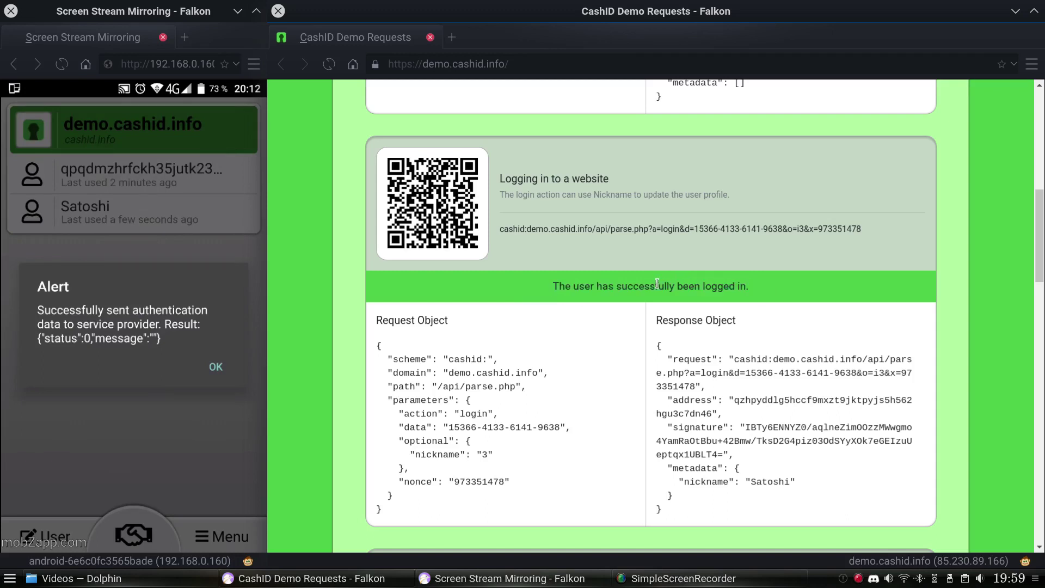
pyautogui.doubleClick(763, 399)
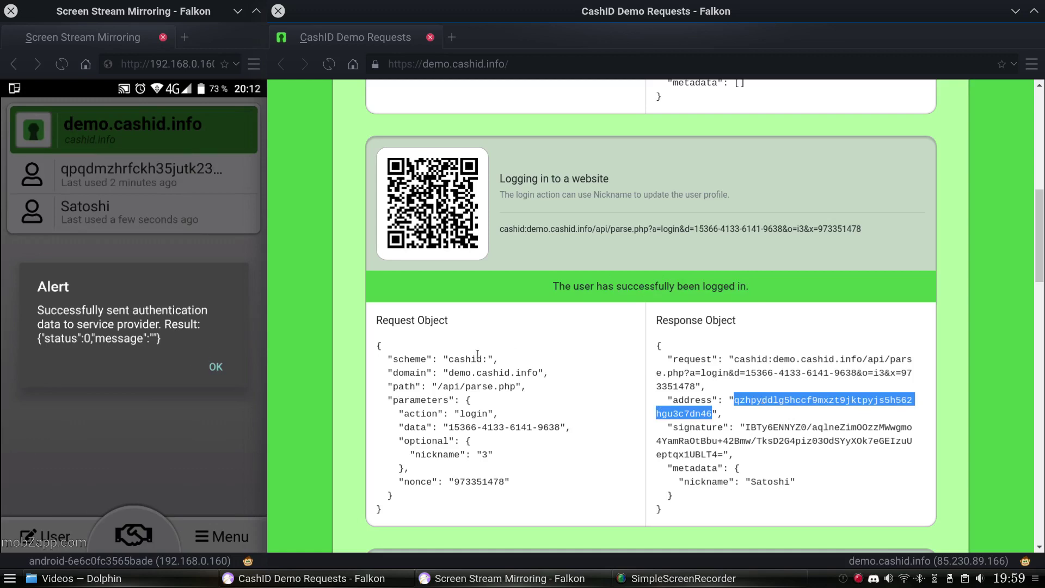
pyautogui.moveTo(113, 175)
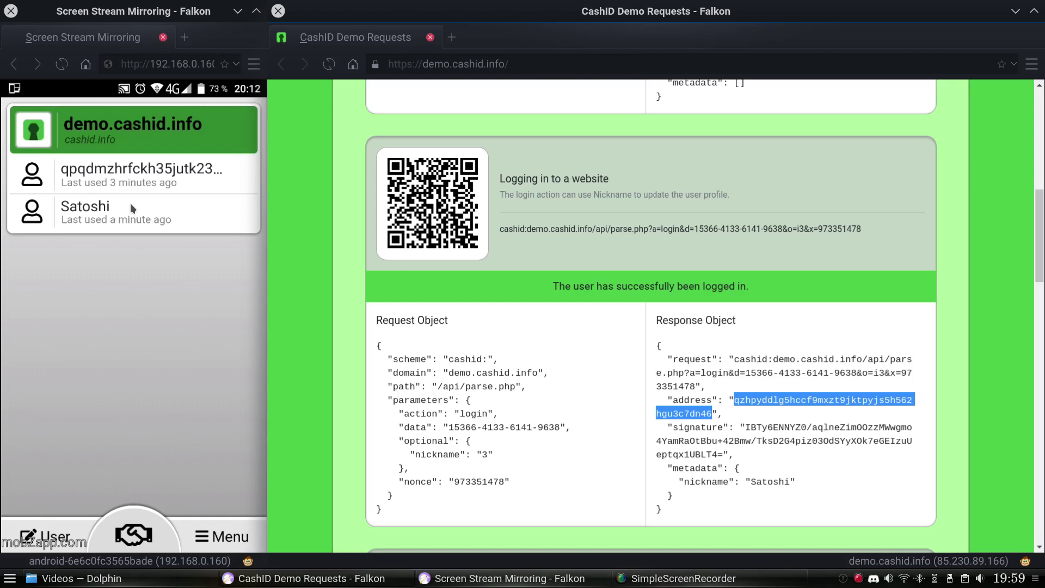
# Step: Examine the newsletter sign-up request, highlighting its action and data parameters in the request object
pyautogui.scroll(-3, 616, 296)
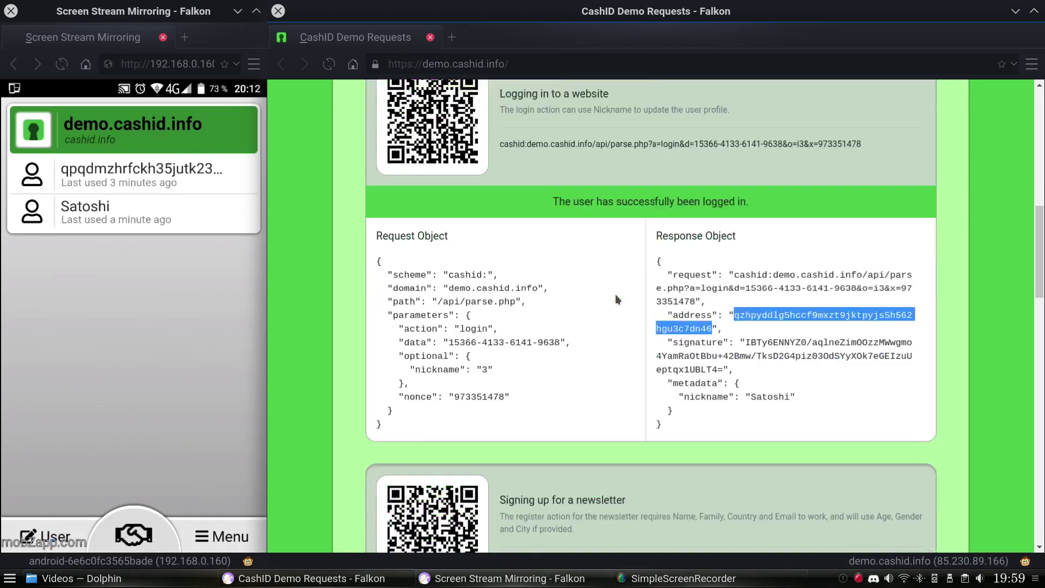
pyautogui.scroll(-7, 618, 299)
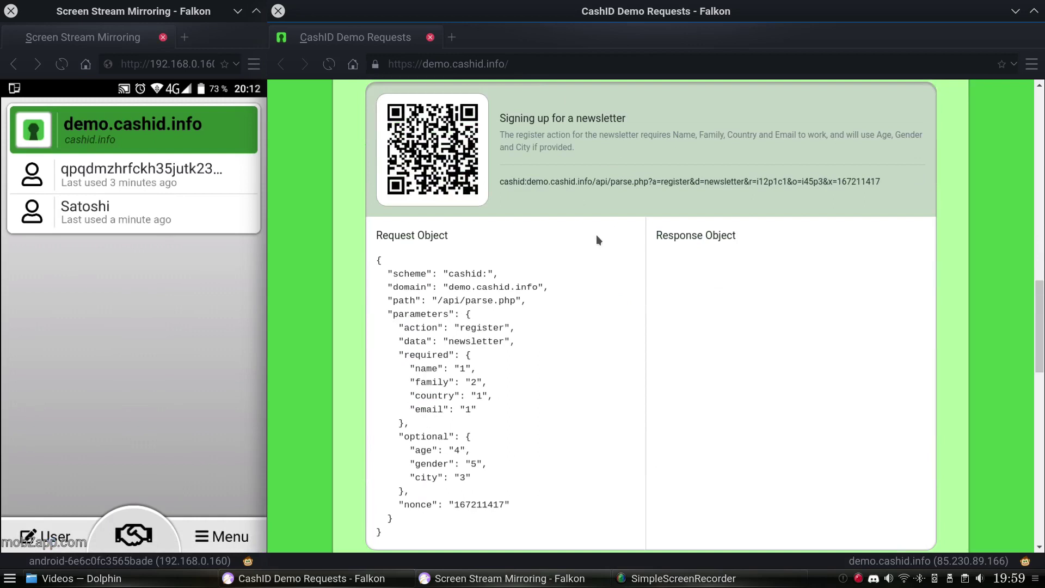
pyautogui.doubleClick(691, 181)
pyautogui.click(415, 326)
pyautogui.moveTo(413, 326); pyautogui.dragTo(482, 327)
pyautogui.doubleClick(415, 339)
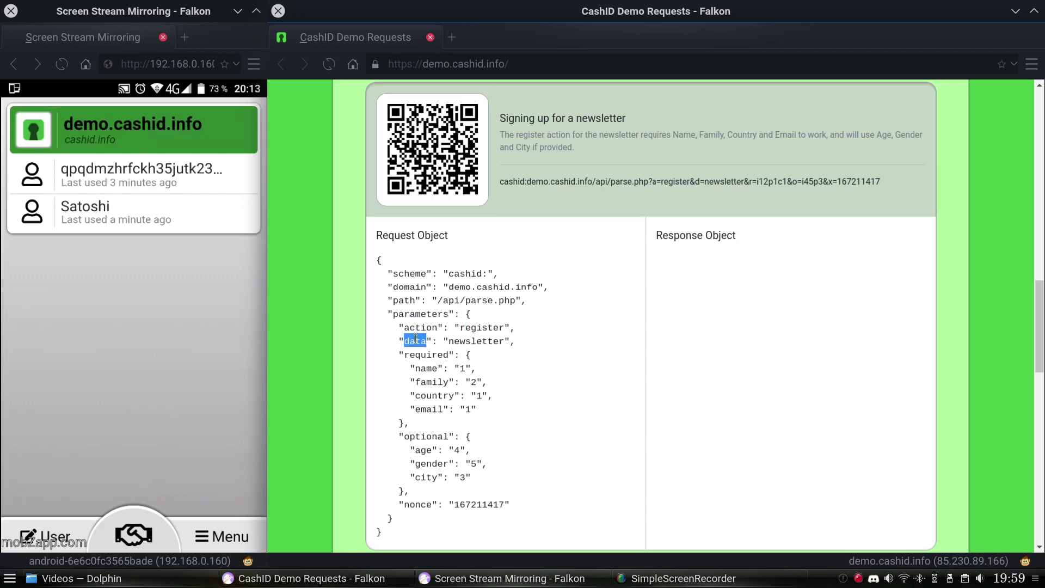
pyautogui.doubleClick(459, 341)
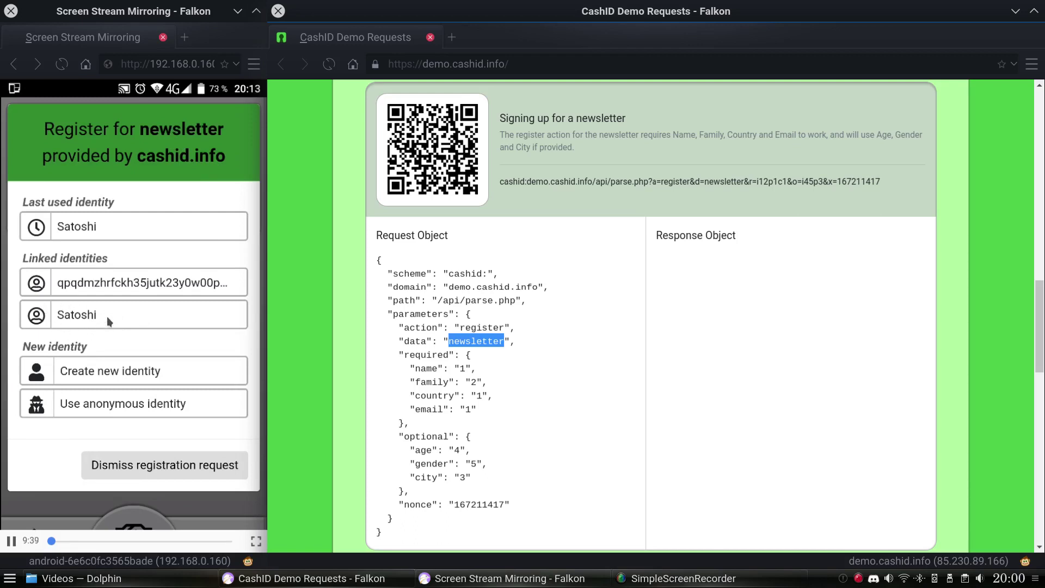
# Step: Enter Sweden as the required country for the newsletter registration
pyautogui.moveTo(145, 275)
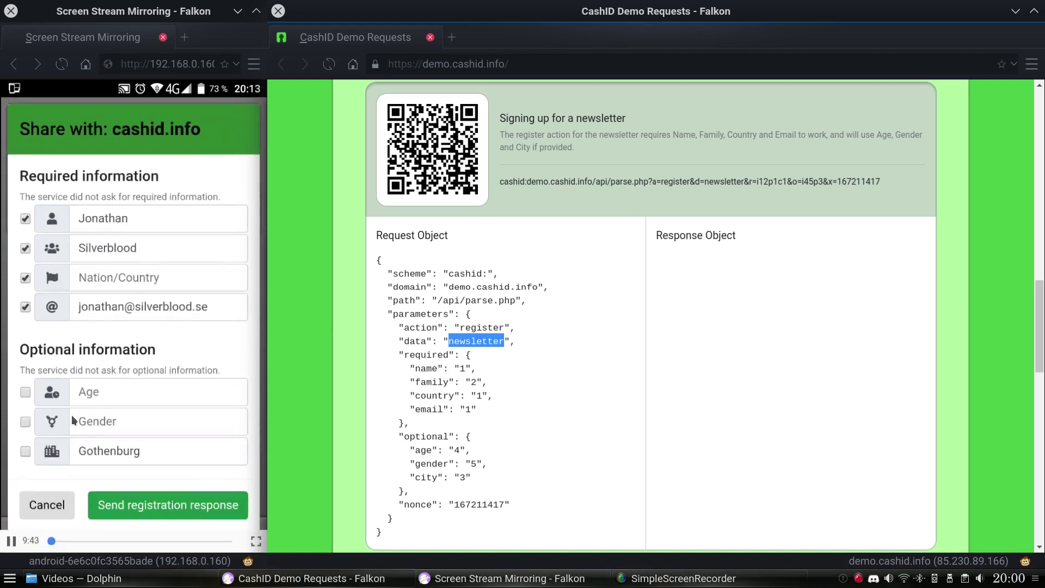
pyautogui.click(125, 280)
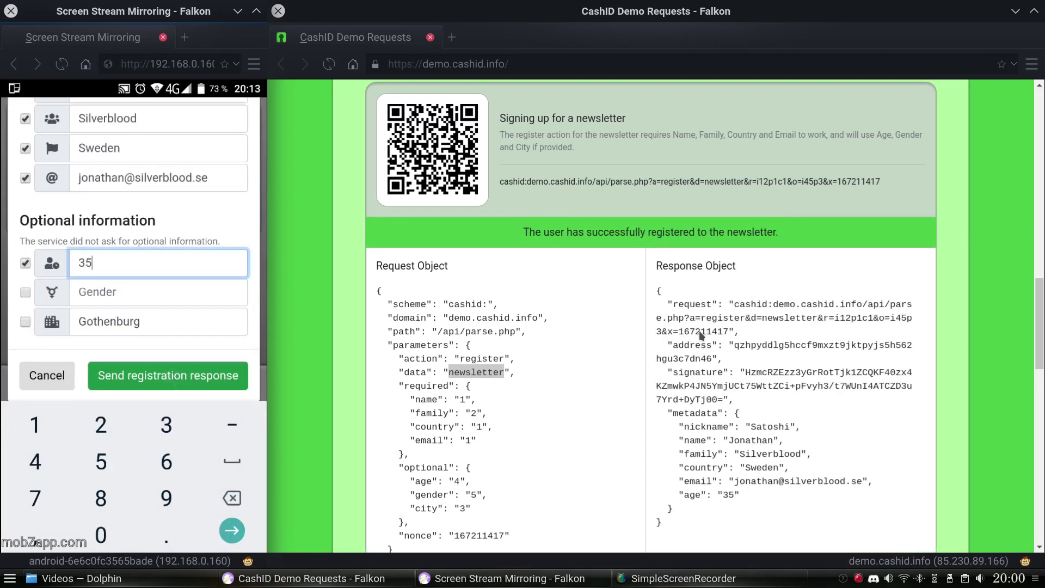
# Step: Examine the newsletter registration result message and the metadata fields in its response object
pyautogui.moveTo(520, 239); pyautogui.dragTo(669, 239)
pyautogui.click(669, 238)
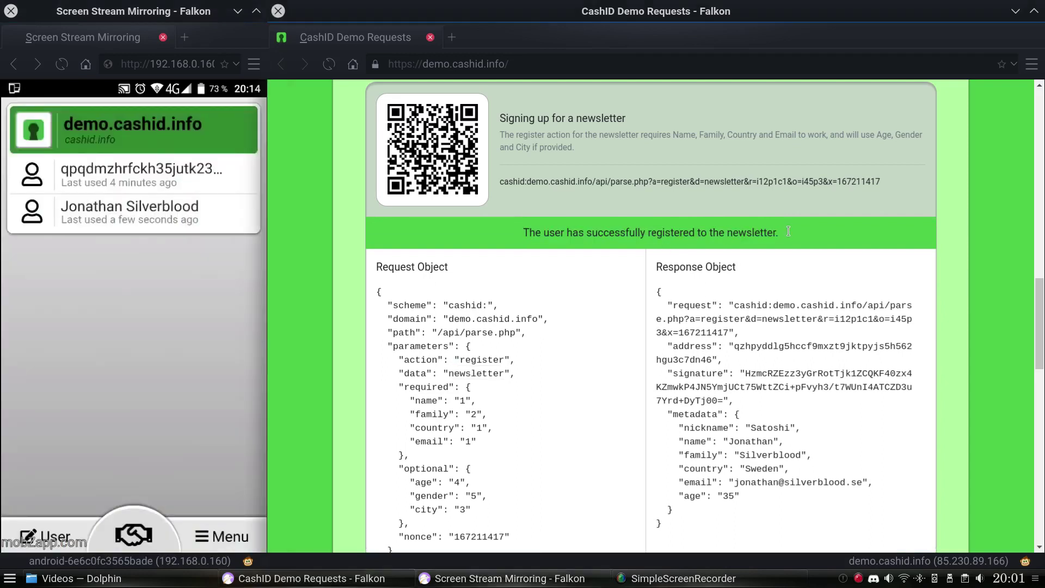
pyautogui.scroll(-1, 800, 357)
pyautogui.doubleClick(695, 358)
pyautogui.doubleClick(694, 371)
pyautogui.doubleClick(692, 441)
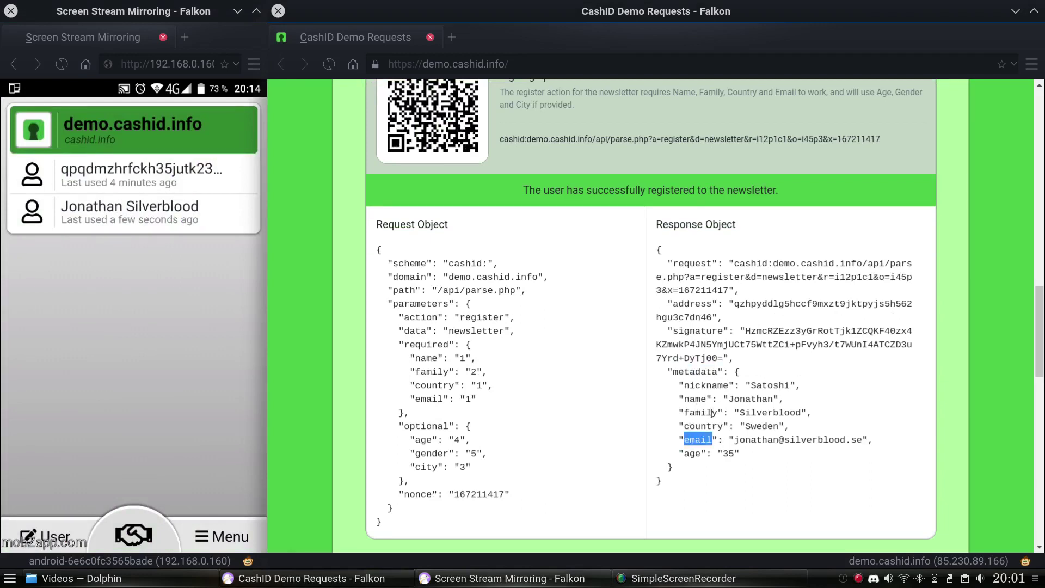
# Step: Examine the email, name and family fields in the newsletter registration's response metadata
pyautogui.click(699, 442)
pyautogui.moveTo(737, 442)
pyautogui.mouseDown()
pyautogui.moveTo(818, 439)
pyautogui.moveTo(734, 443)
pyautogui.mouseUp()
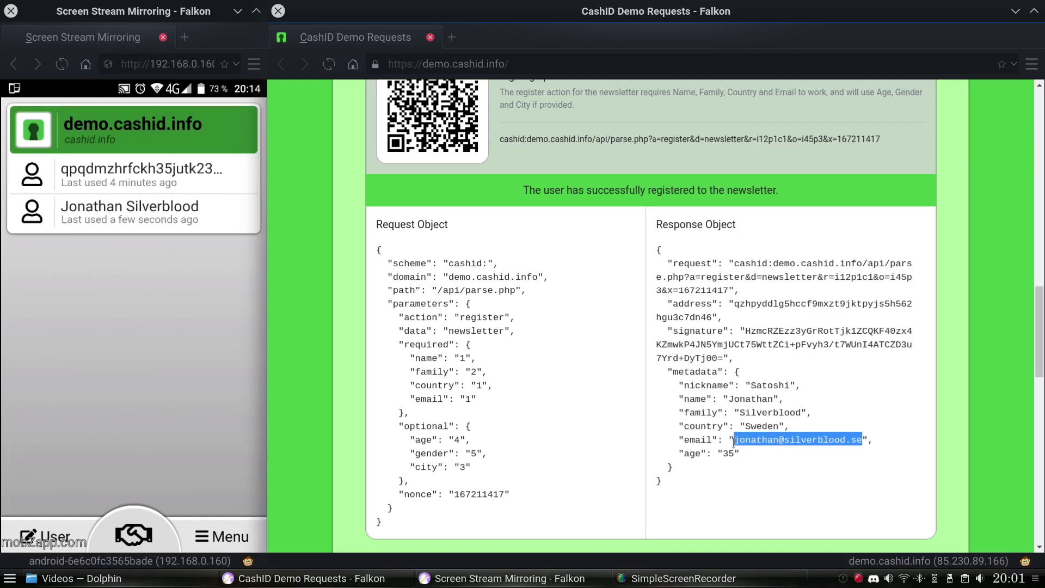
pyautogui.moveTo(735, 399); pyautogui.dragTo(776, 413)
pyautogui.click(788, 417)
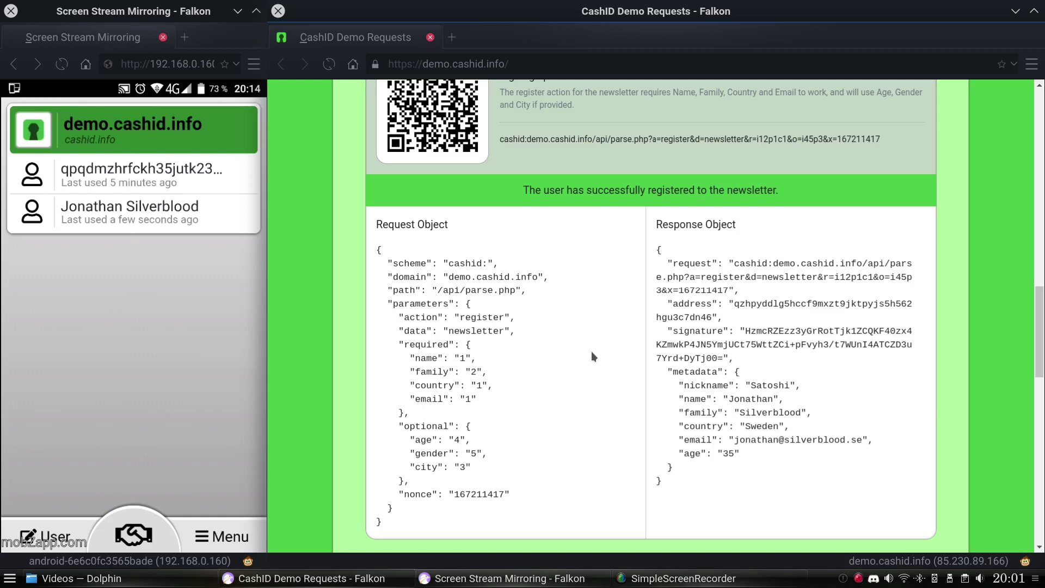
# Step: Review the example requests and bring the website login request into view for scanning with the phone
pyautogui.scroll(-5, 563, 325)
pyautogui.scroll(-3, 563, 325)
pyautogui.scroll(10, 563, 325)
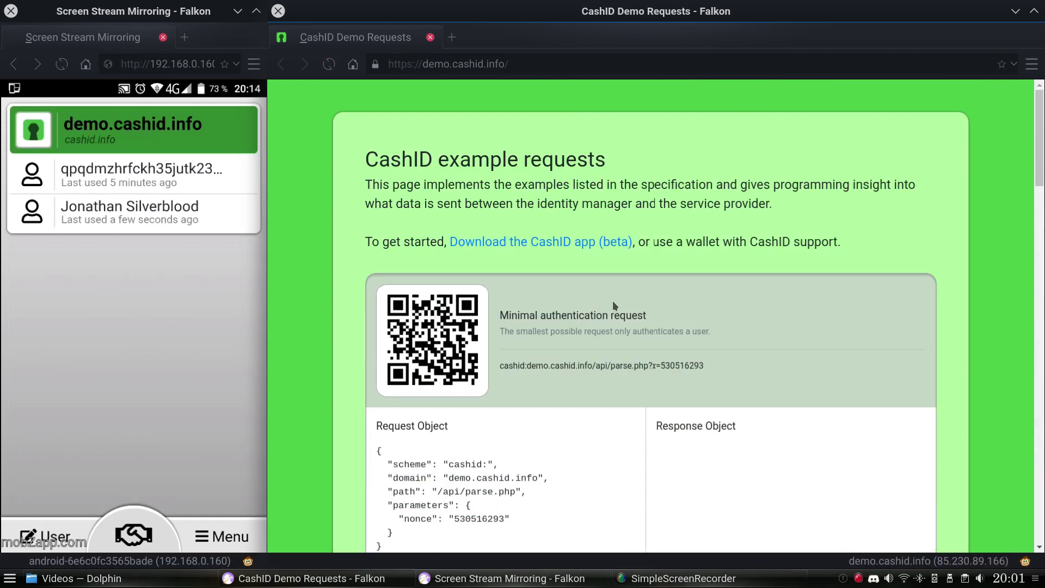
pyautogui.scroll(-10, 657, 314)
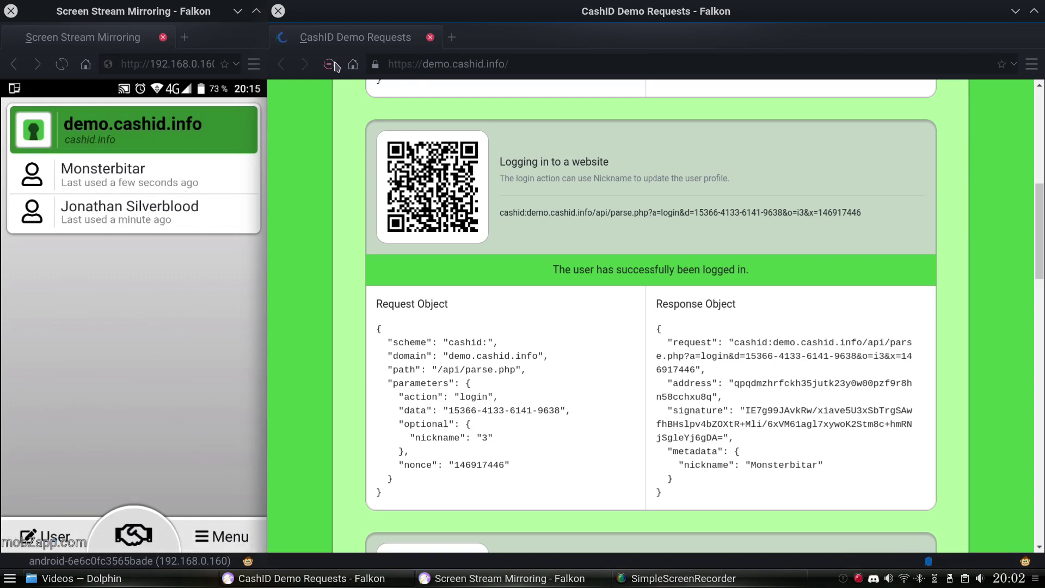
# Step: Reload the CashID example requests page and bring the website login request back into view
pyautogui.click(328, 64)
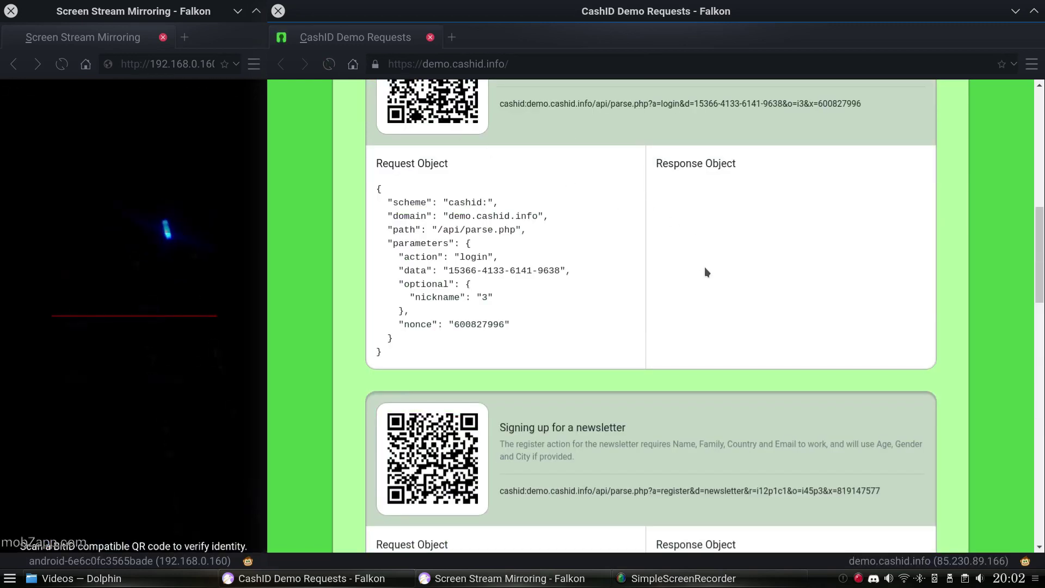
pyautogui.scroll(-2, 704, 268)
pyautogui.scroll(4, 704, 268)
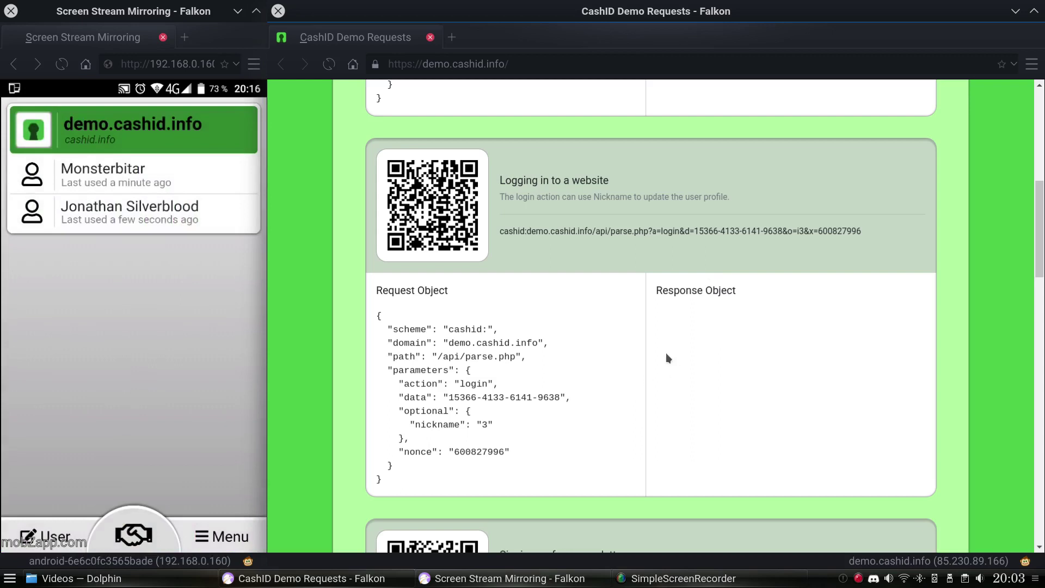
# Step: Examine the minimal authentication request's result message and highlight its entire response object
pyautogui.scroll(-10, 666, 353)
pyautogui.scroll(15, 667, 355)
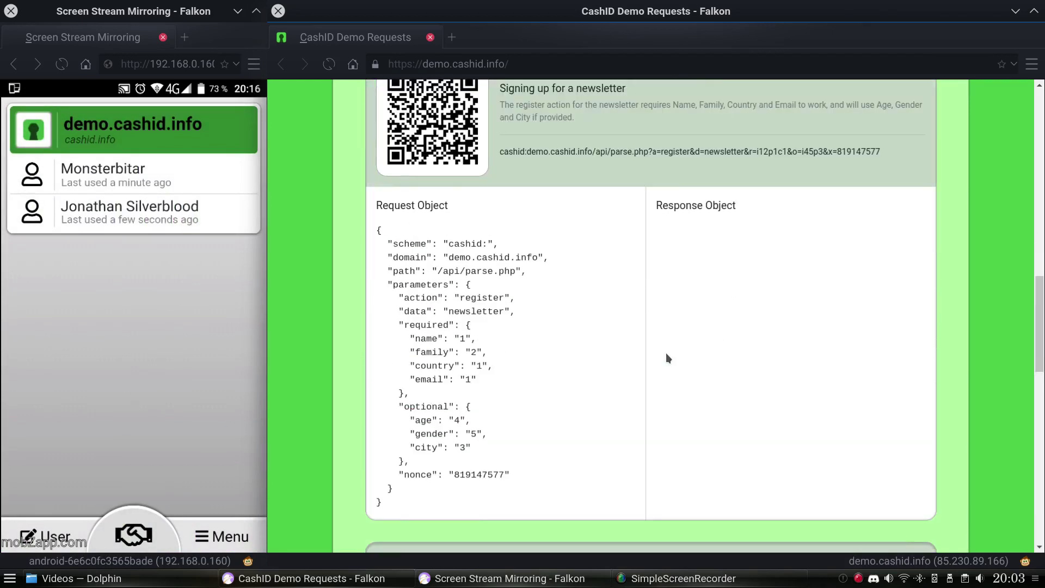
pyautogui.scroll(-2, 667, 358)
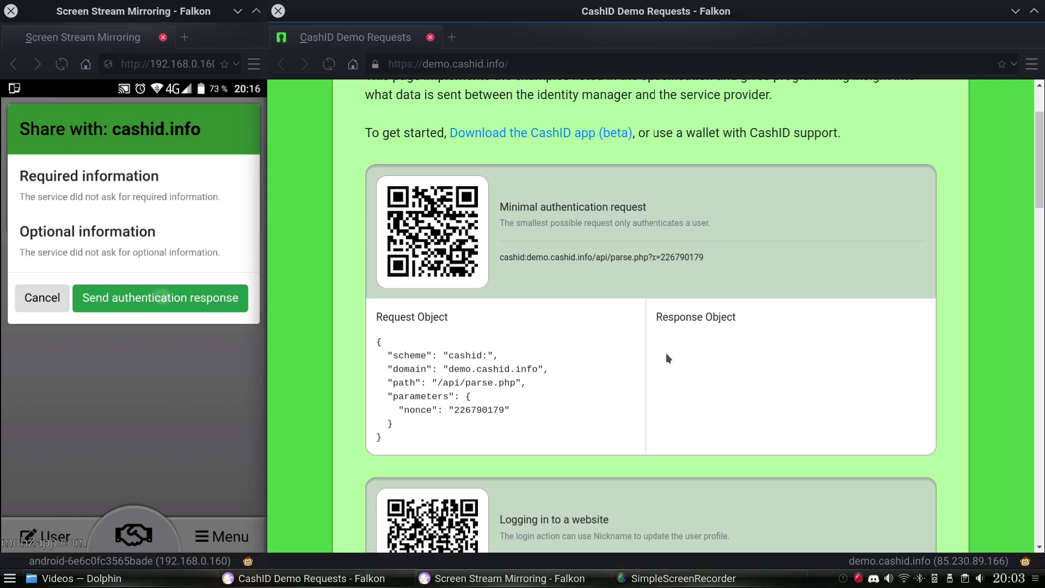
pyautogui.moveTo(531, 314); pyautogui.dragTo(845, 318)
pyautogui.click(845, 318)
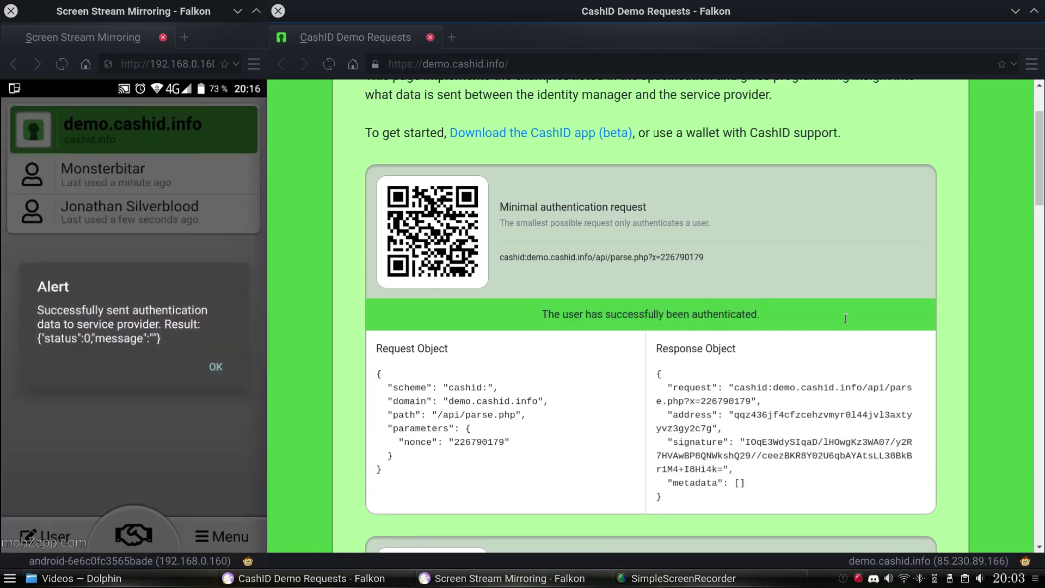
pyautogui.moveTo(657, 374); pyautogui.dragTo(799, 484)
pyautogui.click(801, 464)
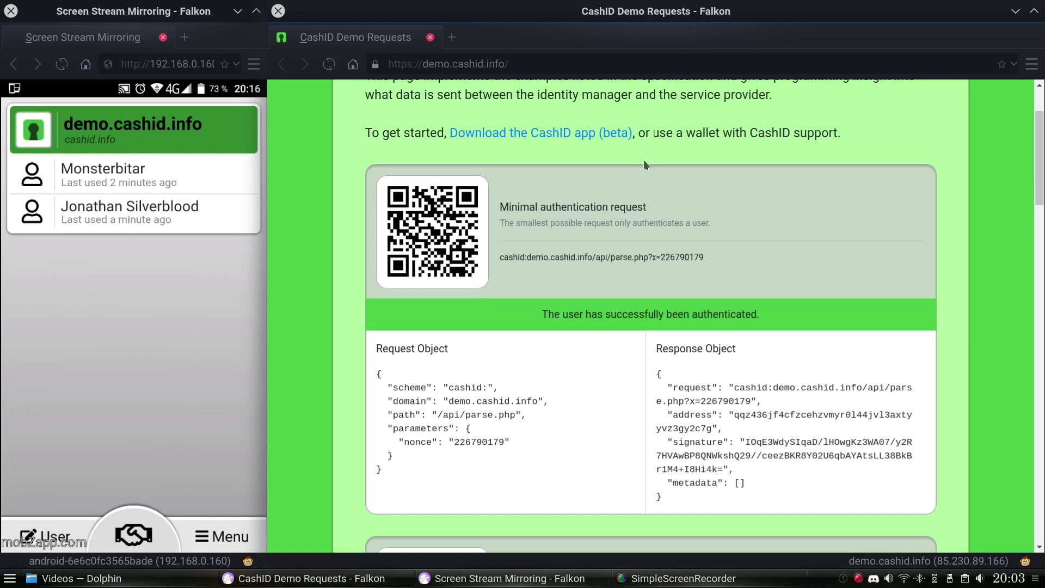
# Step: Highlight the action and data parameters in the newsletter sign-up request object for review
pyautogui.scroll(3, 693, 202)
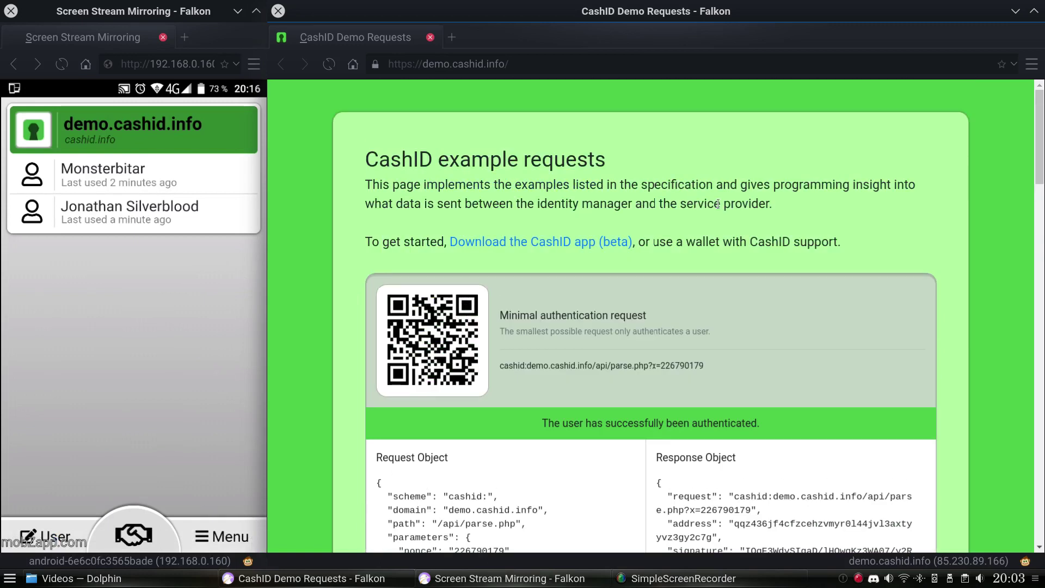
pyautogui.scroll(-15, 718, 203)
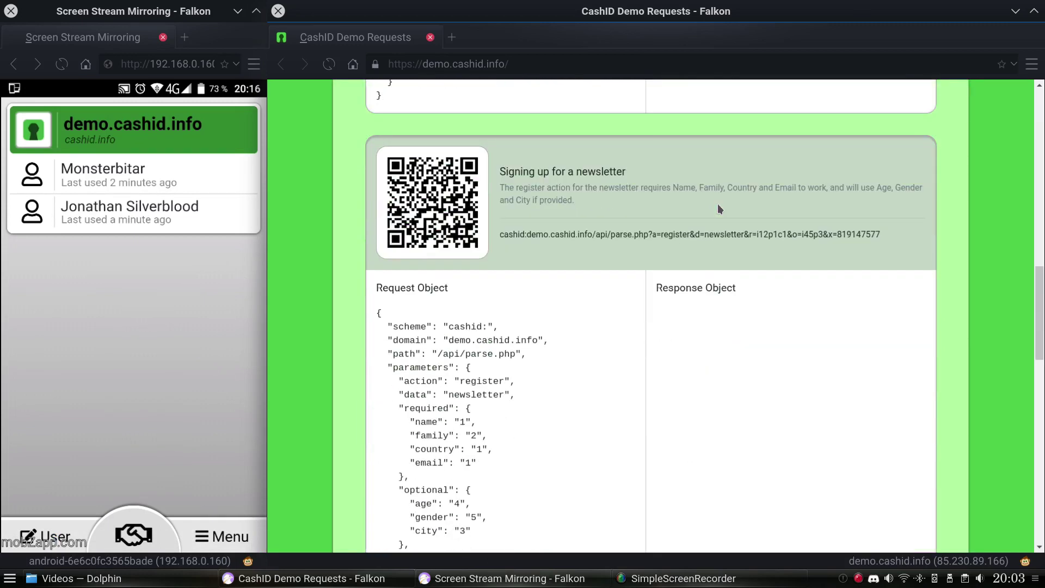
pyautogui.scroll(-2, 717, 204)
pyautogui.moveTo(403, 300); pyautogui.dragTo(514, 311)
pyautogui.click(520, 315)
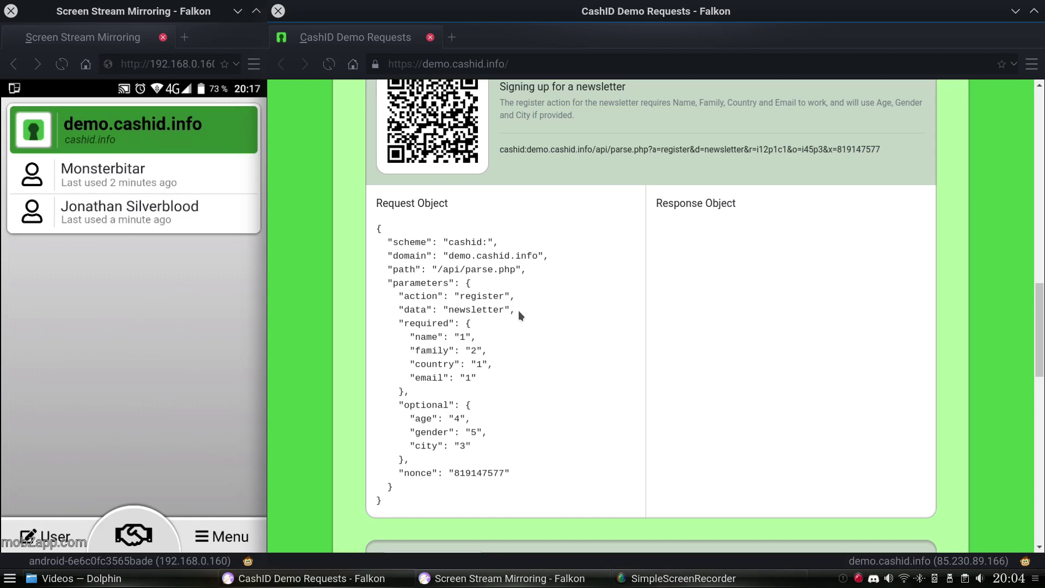
# Step: Return to the minimal authentication request and review its response object
pyautogui.scroll(15, 518, 310)
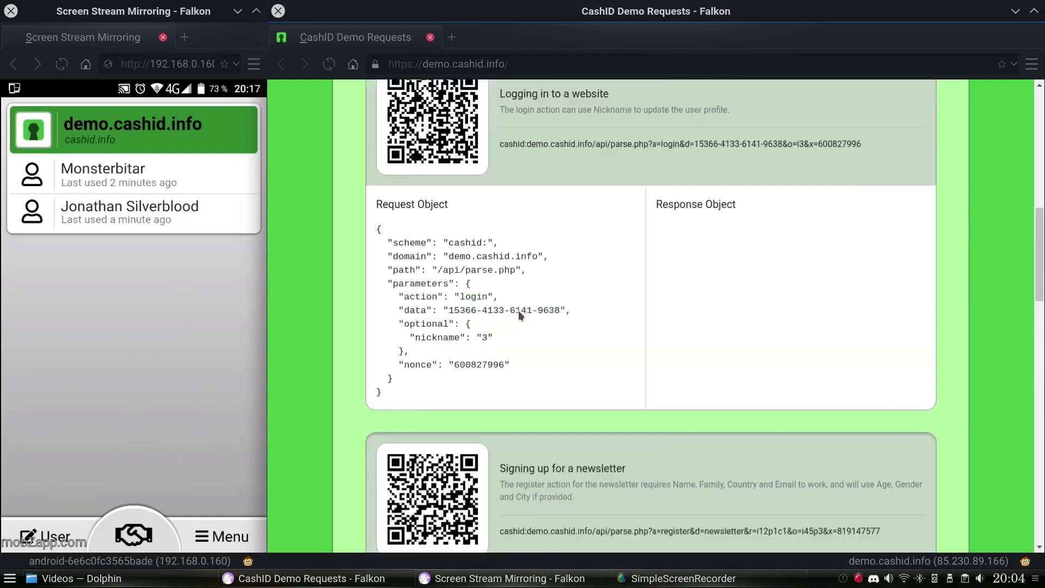
pyautogui.scroll(-2, 519, 311)
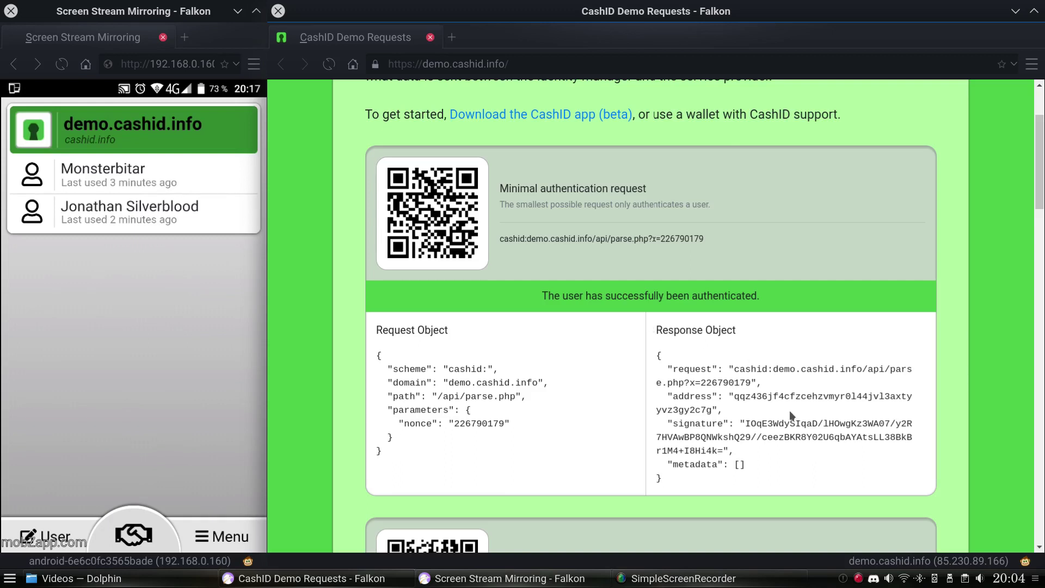
pyautogui.rightClick(859, 580)
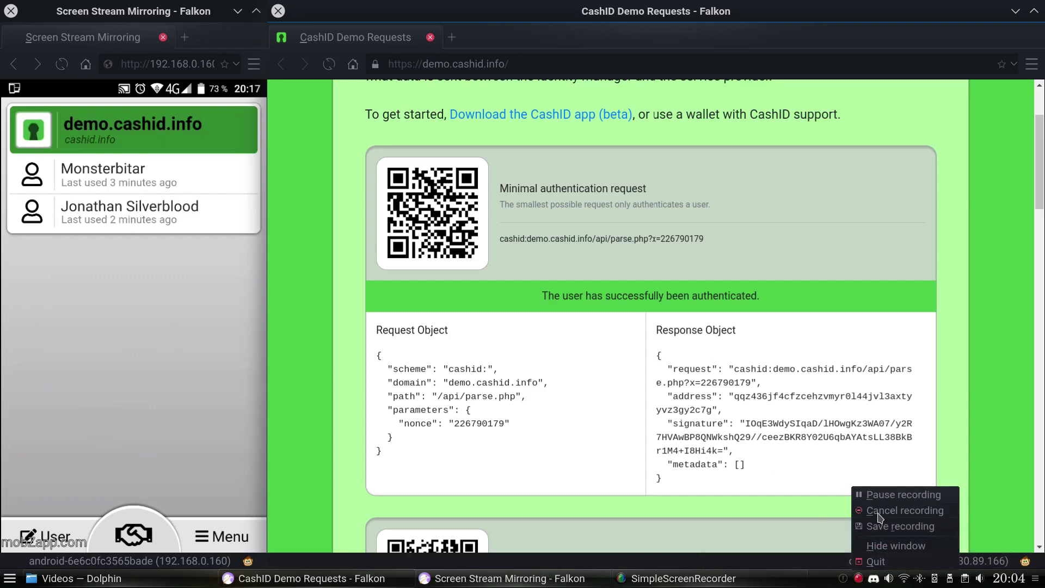